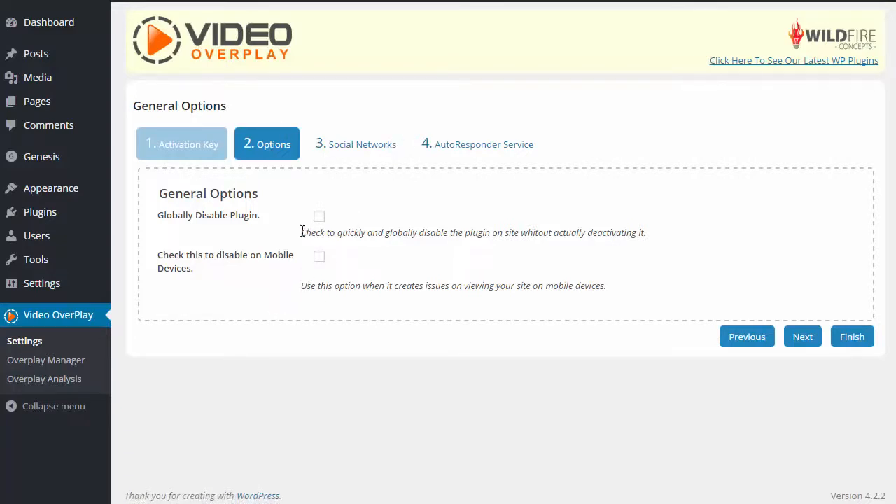
- View the plugin's general Social Networks settings and AutoResponder Service settings
{"action": "left_click", "coordinate": [371, 153]}
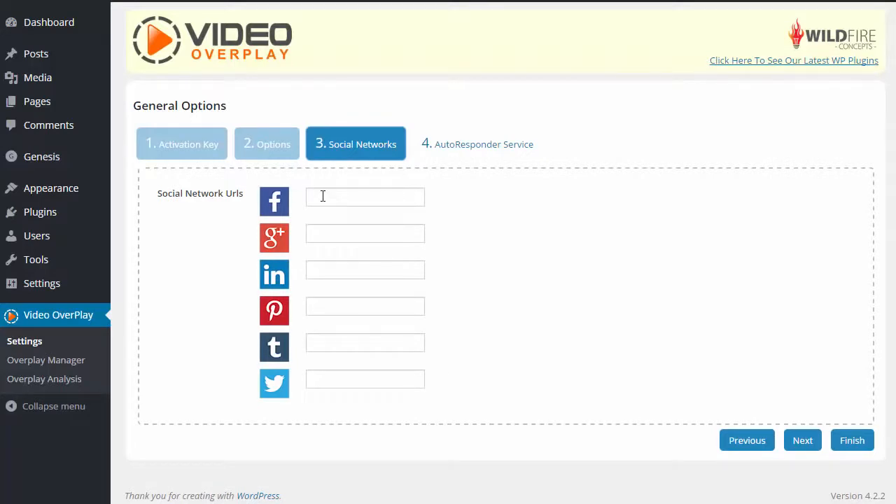
{"action": "left_click", "coordinate": [480, 152]}
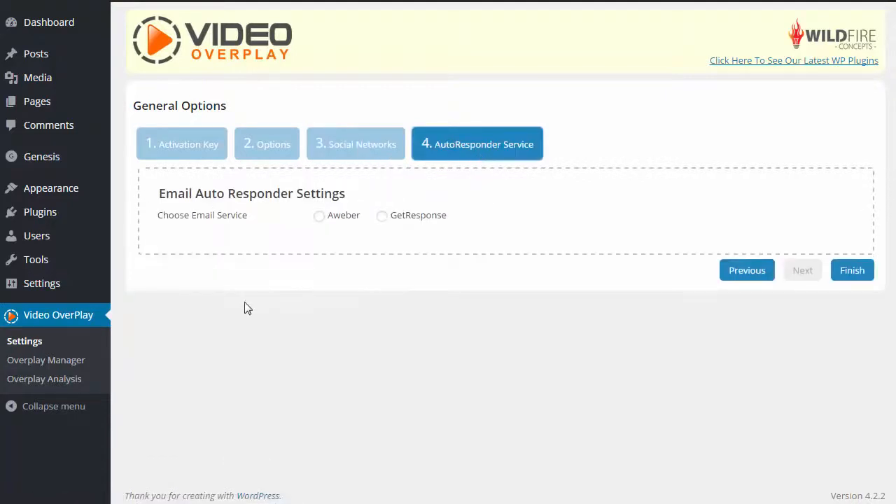
- In Overplay Manager, start a new overplay named "Overplay for demo" and continue to its video configuration
{"action": "left_click", "coordinate": [70, 360]}
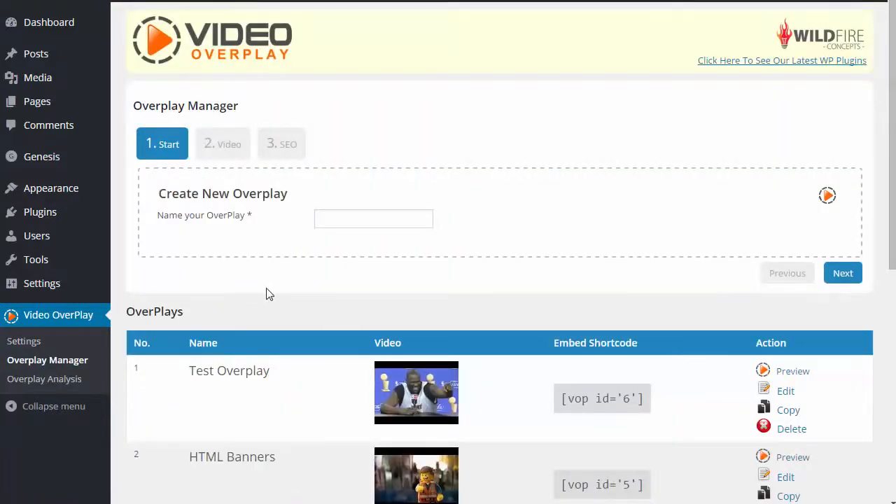
{"action": "scroll", "coordinate": [270, 294], "scroll_direction": "down", "scroll_amount": 6}
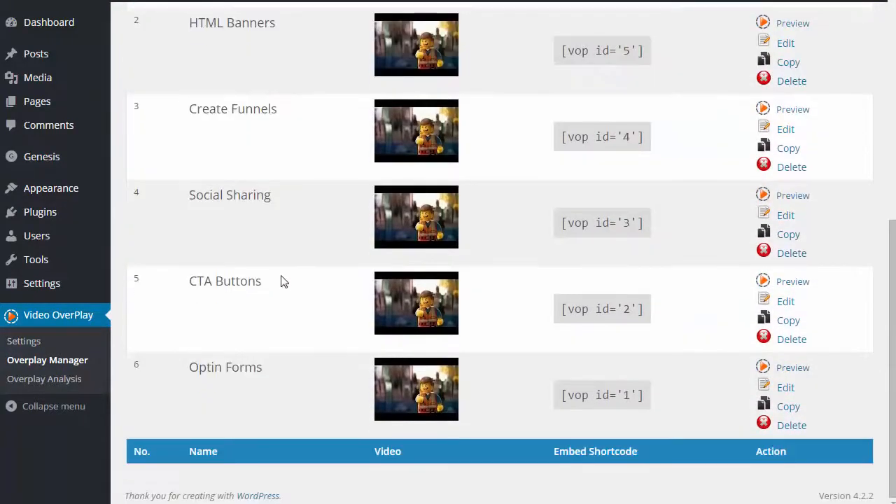
{"action": "scroll", "coordinate": [288, 281], "scroll_direction": "up", "scroll_amount": 6}
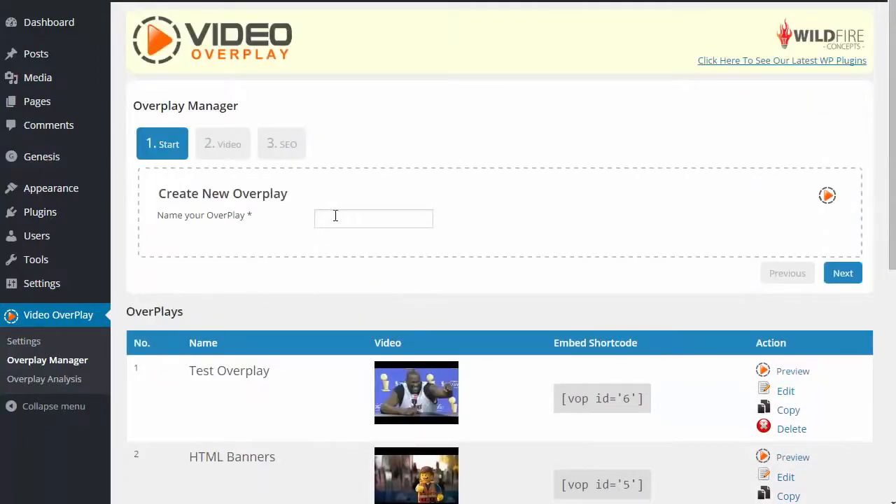
{"action": "left_click", "coordinate": [342, 222]}
{"action": "type", "text": "Overplay for demo"}
{"action": "left_click", "coordinate": [500, 220]}
{"action": "left_click", "coordinate": [844, 274]}
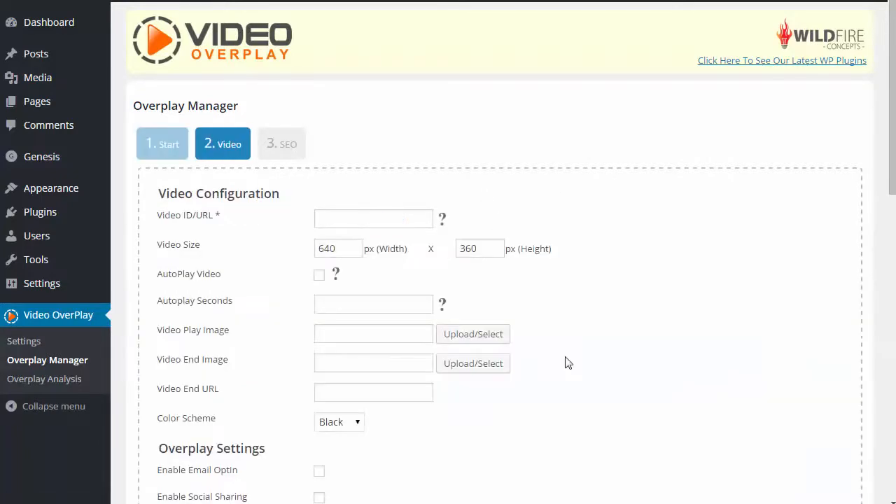
- Enable Email Optin, Social Sharing, Funnel, Call to Action and Ad Banner in the overplay settings
{"action": "left_click", "coordinate": [393, 224]}
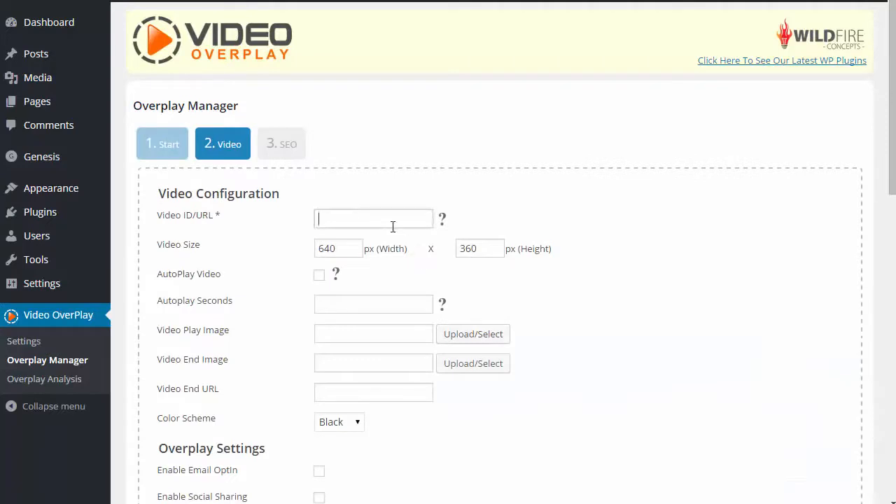
{"action": "scroll", "coordinate": [393, 225], "scroll_direction": "down", "scroll_amount": 1}
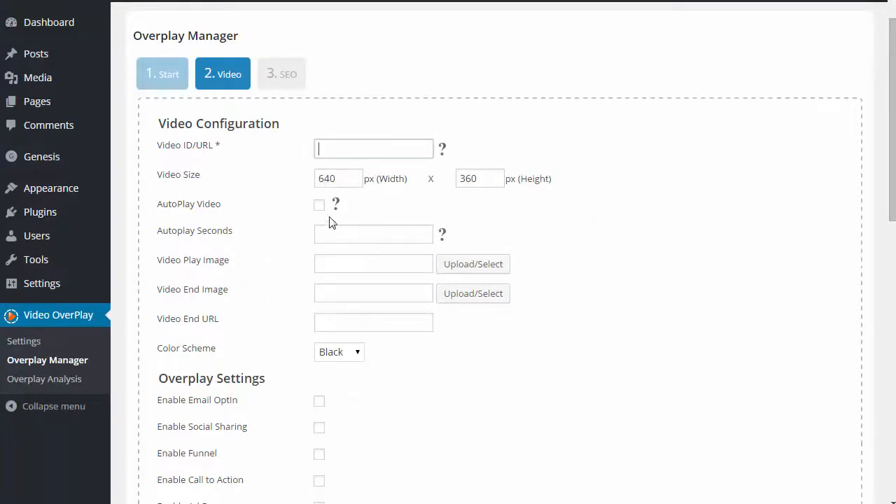
{"action": "scroll", "coordinate": [333, 220], "scroll_direction": "down", "scroll_amount": 1}
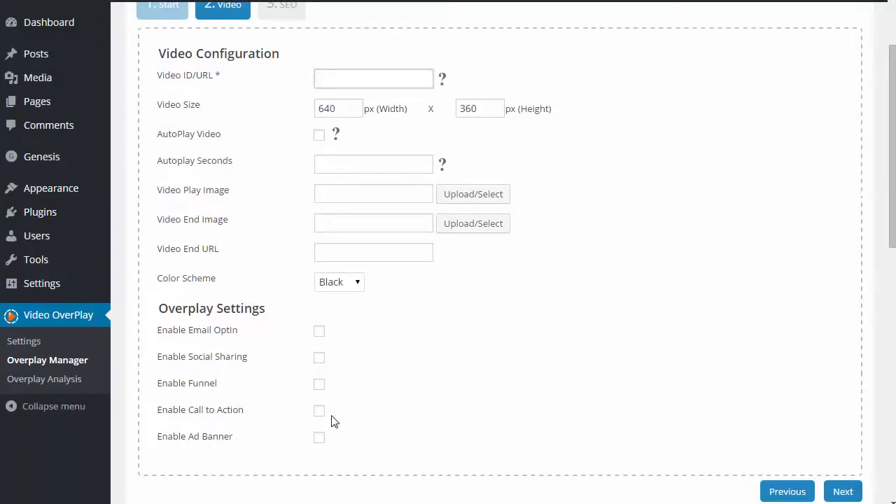
{"action": "left_click", "coordinate": [320, 332]}
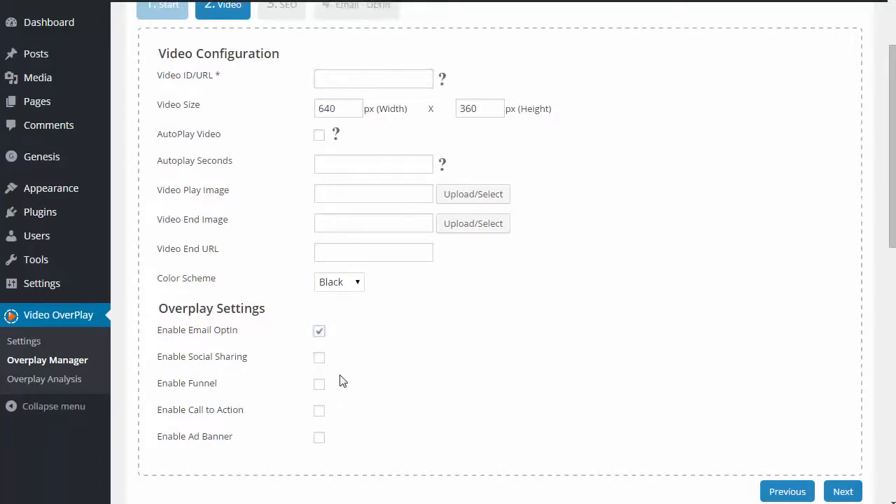
{"action": "scroll", "coordinate": [385, 382], "scroll_direction": "up", "scroll_amount": 1}
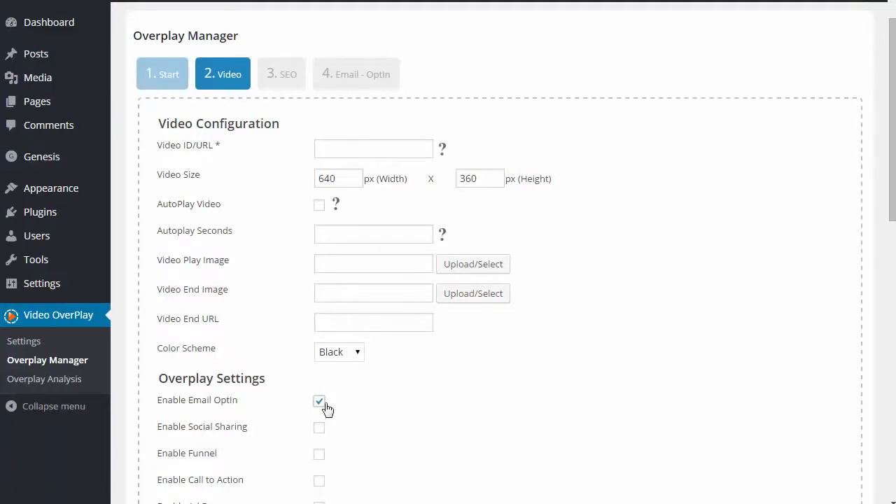
{"action": "left_click", "coordinate": [320, 428]}
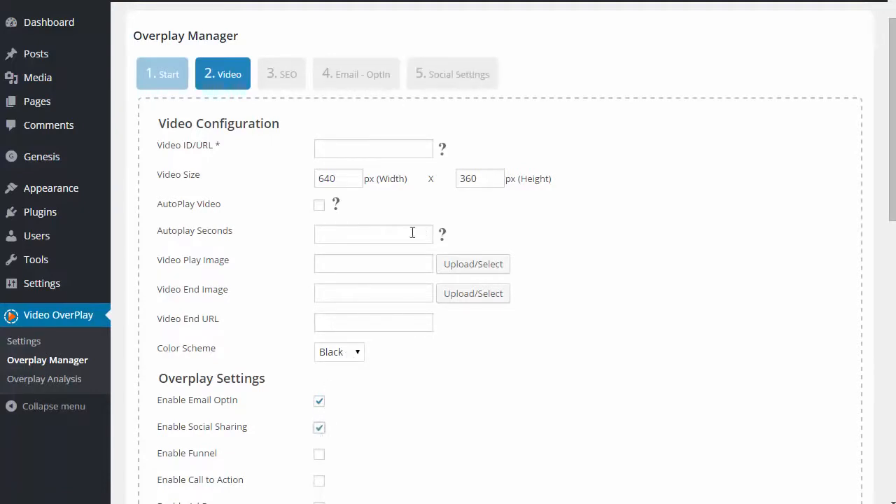
{"action": "left_click", "coordinate": [320, 402]}
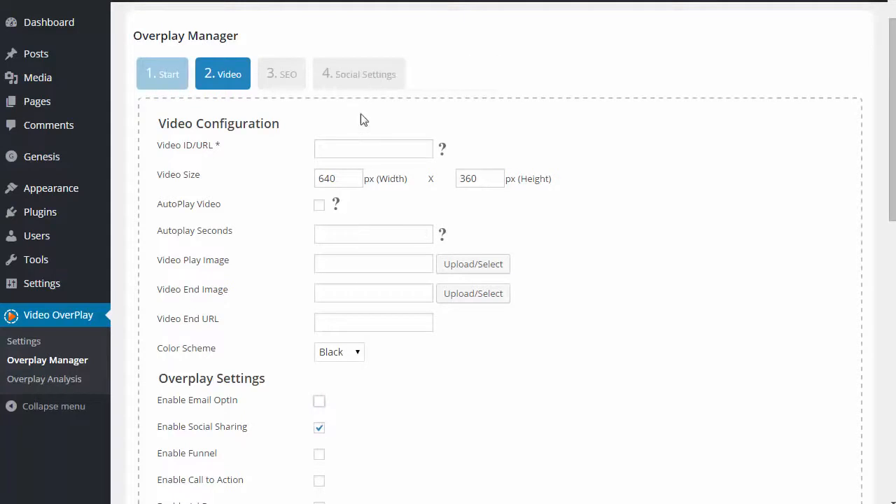
{"action": "left_click", "coordinate": [320, 403]}
{"action": "left_click", "coordinate": [320, 460]}
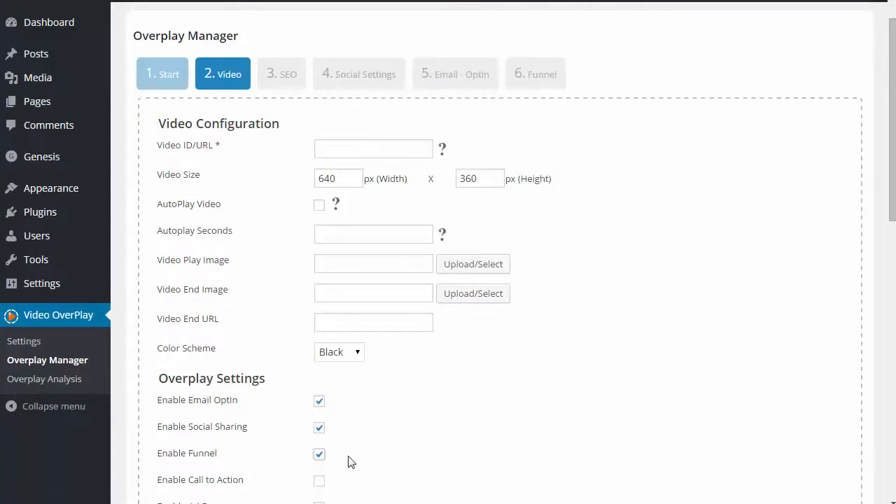
{"action": "scroll", "coordinate": [336, 448], "scroll_direction": "down", "scroll_amount": 1}
{"action": "left_click", "coordinate": [319, 411]}
{"action": "left_click", "coordinate": [320, 439]}
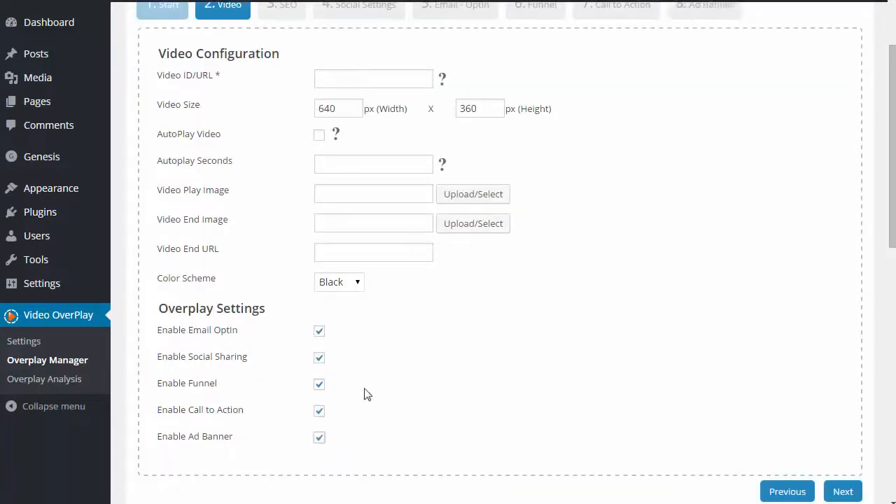
- Enter a YouTube URL as the overplay's video, then continue past the SEO settings with title and description blank
{"action": "scroll", "coordinate": [430, 390], "scroll_direction": "up", "scroll_amount": 1}
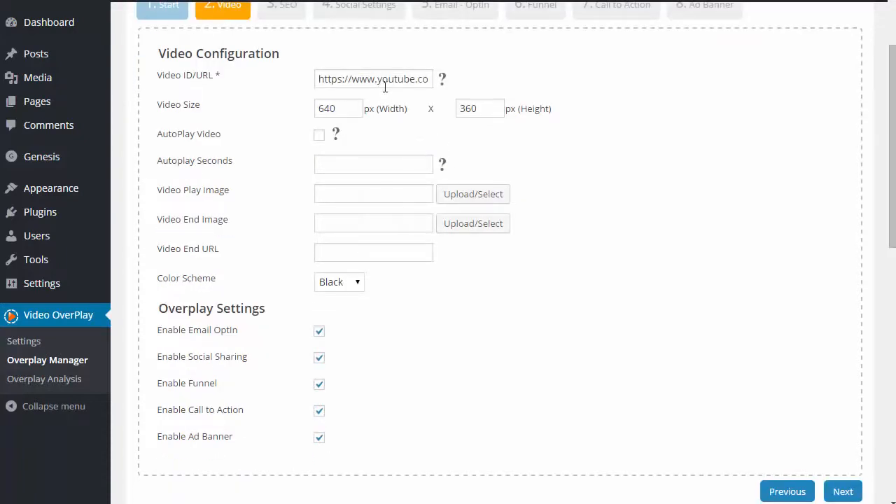
{"action": "left_click_drag", "start_coordinate": [396, 79], "coordinate": [478, 122]}
{"action": "left_click", "coordinate": [567, 341]}
{"action": "left_click", "coordinate": [849, 492]}
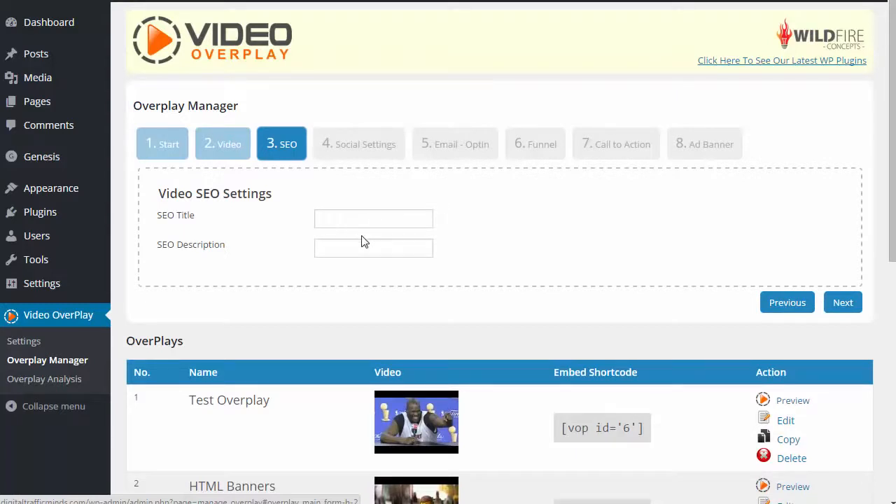
{"action": "left_click", "coordinate": [844, 305]}
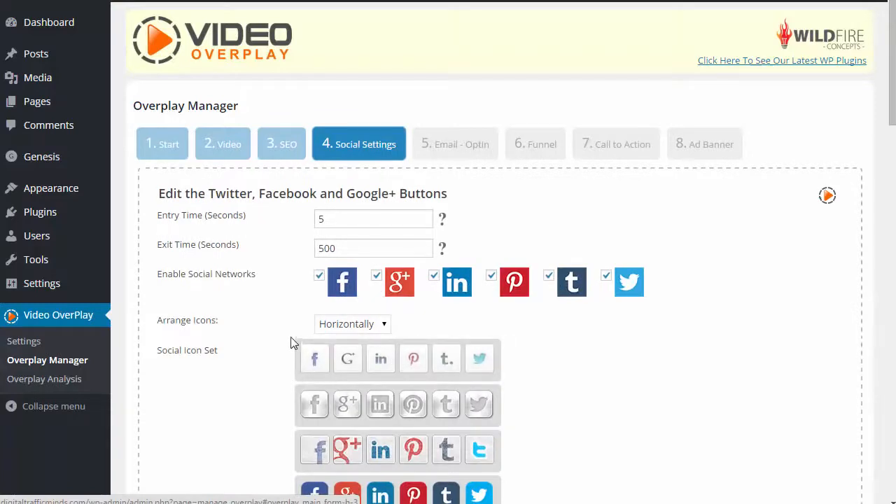
- Review the social timing, networks, icon sets, headline and animation options, keep the defaults, and continue to the email optin settings
{"action": "scroll", "coordinate": [246, 346], "scroll_direction": "down", "scroll_amount": 1}
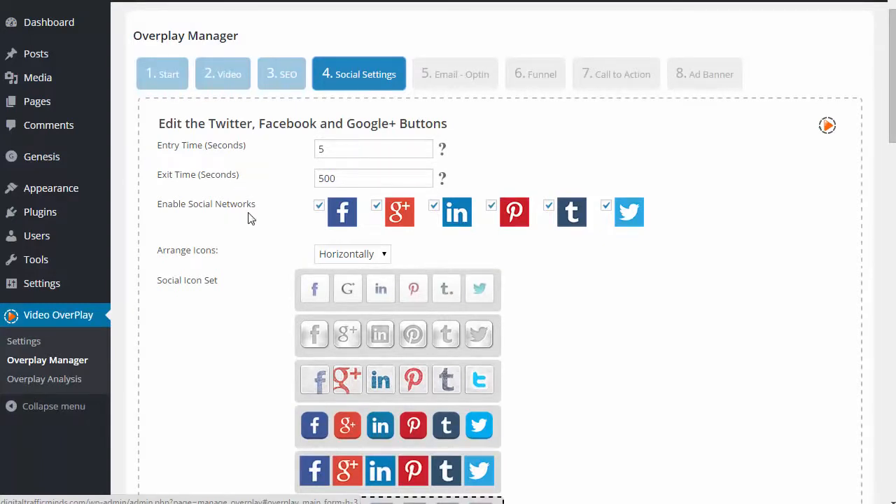
{"action": "scroll", "coordinate": [251, 213], "scroll_direction": "down", "scroll_amount": 1}
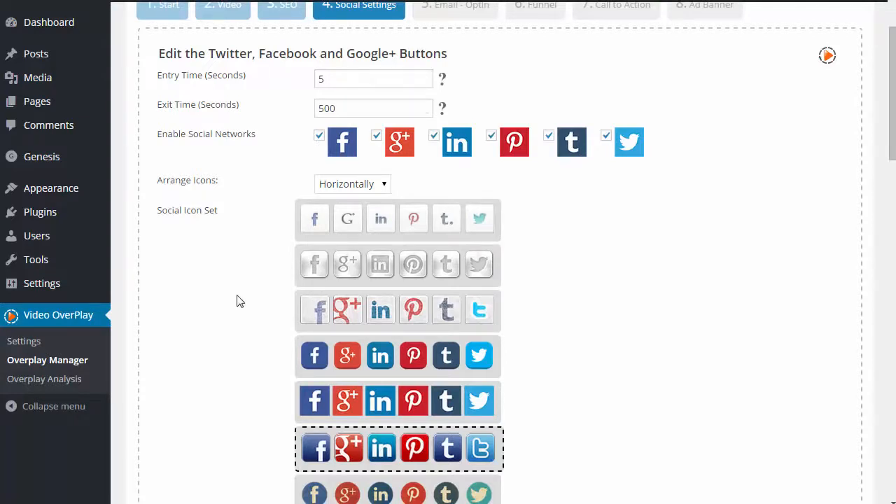
{"action": "scroll", "coordinate": [225, 333], "scroll_direction": "down", "scroll_amount": 1}
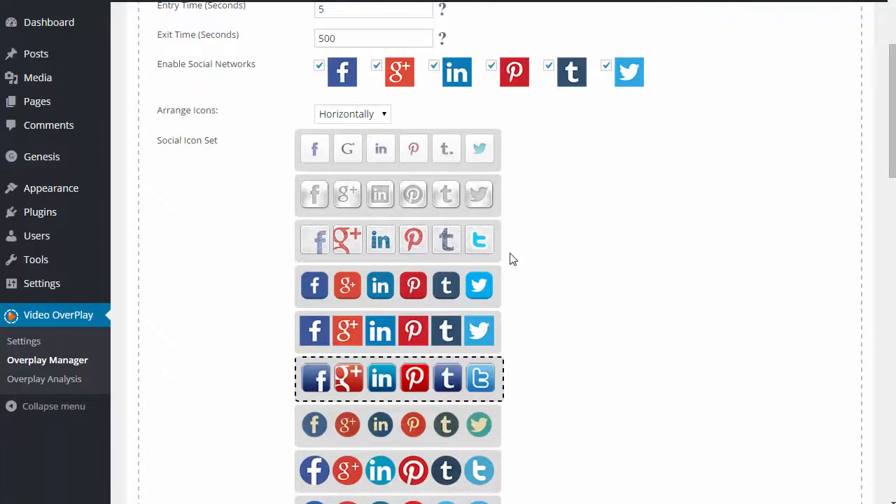
{"action": "scroll", "coordinate": [270, 304], "scroll_direction": "down", "scroll_amount": 1}
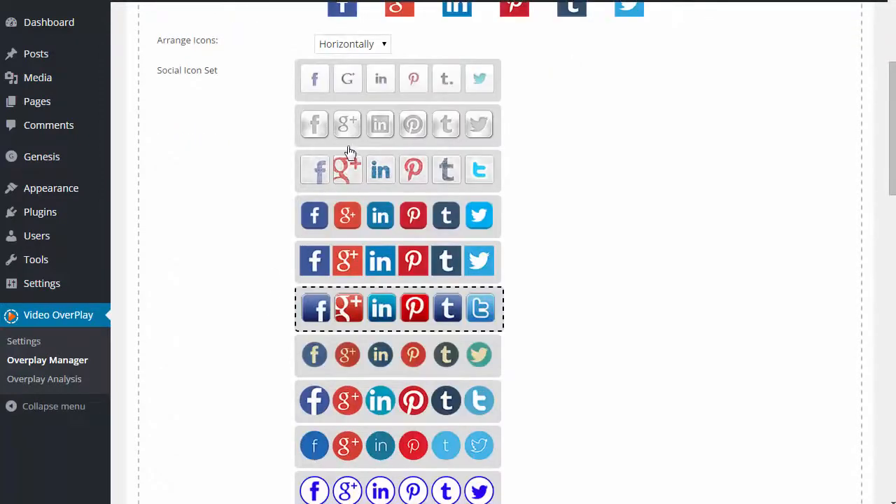
{"action": "scroll", "coordinate": [301, 203], "scroll_direction": "down", "scroll_amount": 2}
{"action": "scroll", "coordinate": [330, 215], "scroll_direction": "down", "scroll_amount": 1}
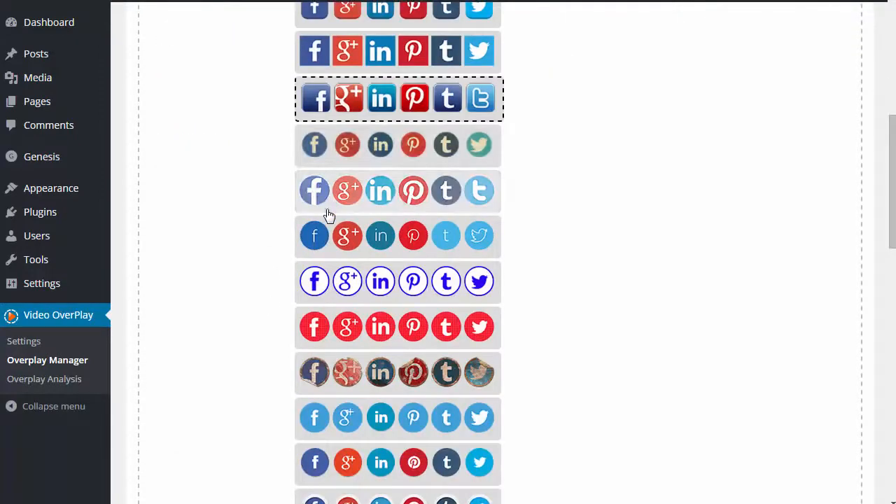
{"action": "scroll", "coordinate": [278, 273], "scroll_direction": "down", "scroll_amount": 3}
{"action": "scroll", "coordinate": [253, 274], "scroll_direction": "down", "scroll_amount": 3}
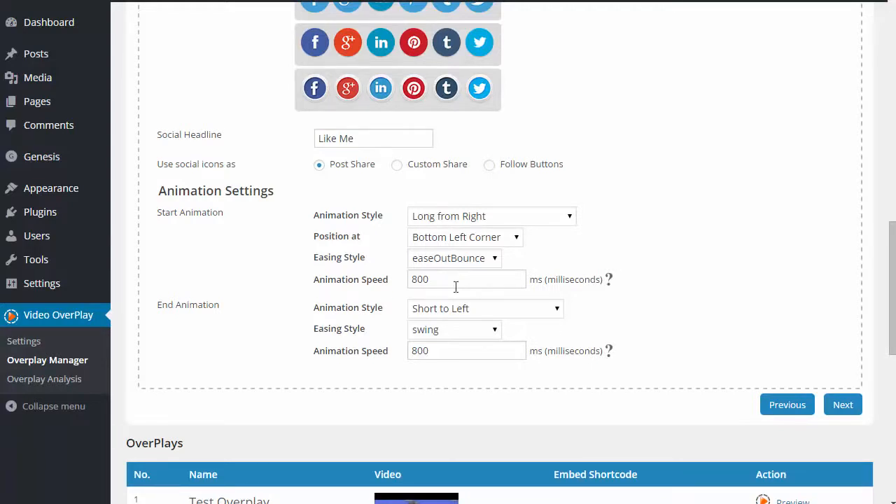
{"action": "left_click", "coordinate": [843, 404]}
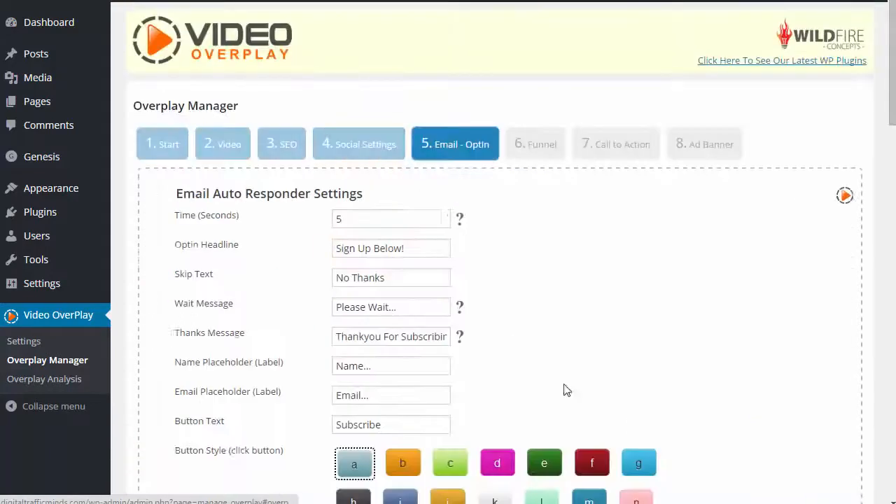
- Review the optin form's texts, button styles, email service, signup form and animation options, then continue to the funnel settings
{"action": "scroll", "coordinate": [522, 409], "scroll_direction": "down", "scroll_amount": 1}
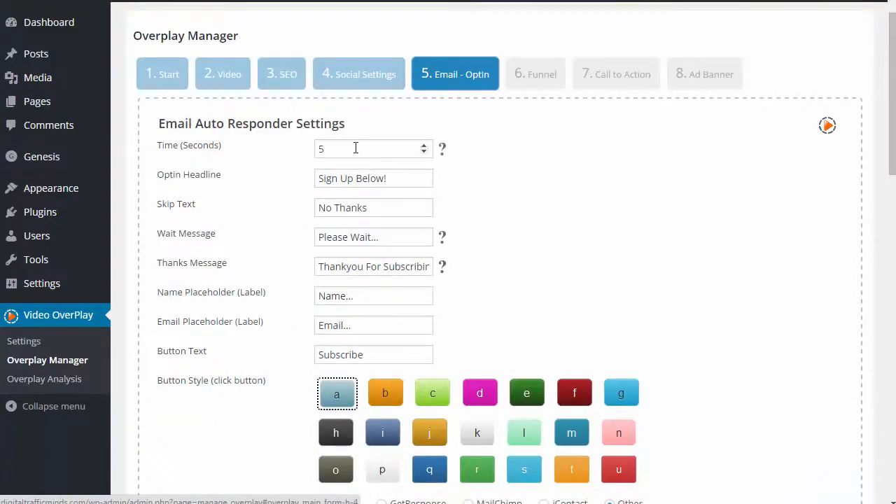
{"action": "scroll", "coordinate": [289, 224], "scroll_direction": "down", "scroll_amount": 1}
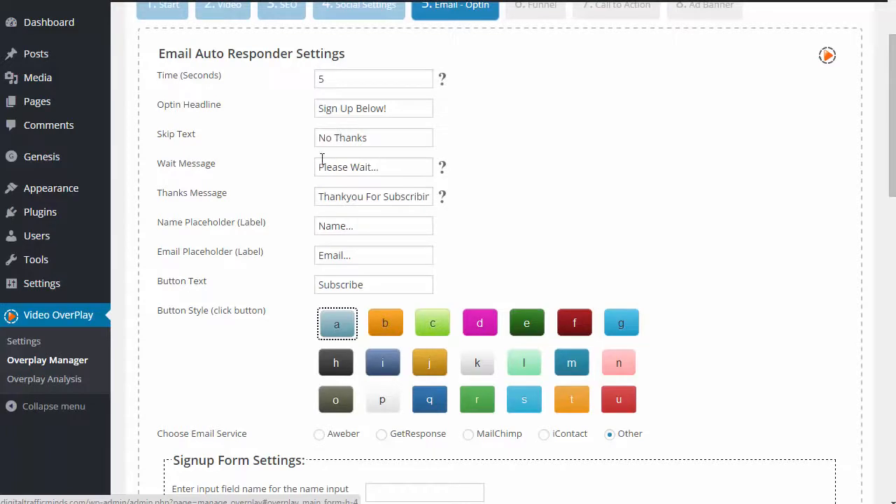
{"action": "scroll", "coordinate": [300, 194], "scroll_direction": "down", "scroll_amount": 1}
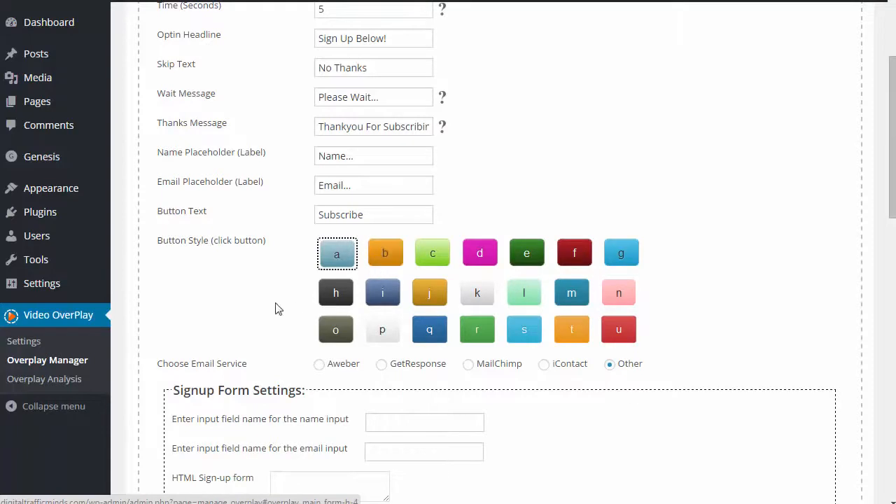
{"action": "scroll", "coordinate": [276, 308], "scroll_direction": "down", "scroll_amount": 1}
{"action": "scroll", "coordinate": [276, 306], "scroll_direction": "down", "scroll_amount": 1}
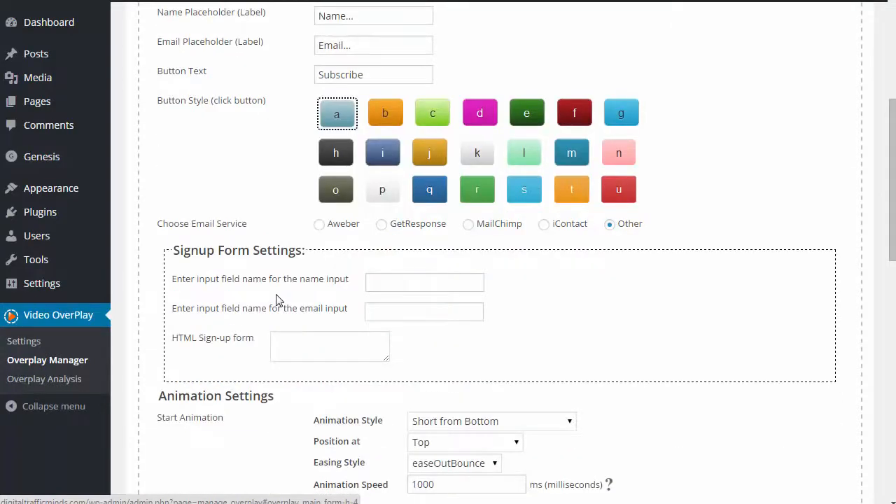
{"action": "scroll", "coordinate": [276, 299], "scroll_direction": "down", "scroll_amount": 1}
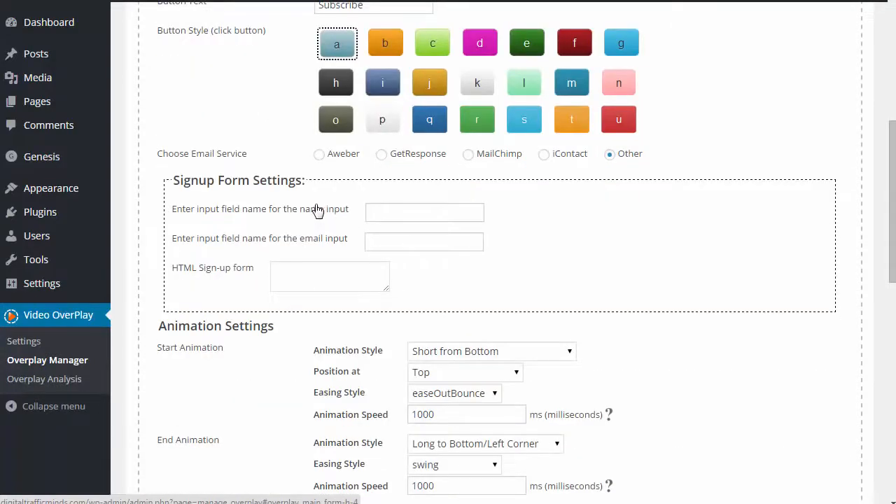
{"action": "scroll", "coordinate": [301, 263], "scroll_direction": "down", "scroll_amount": 1}
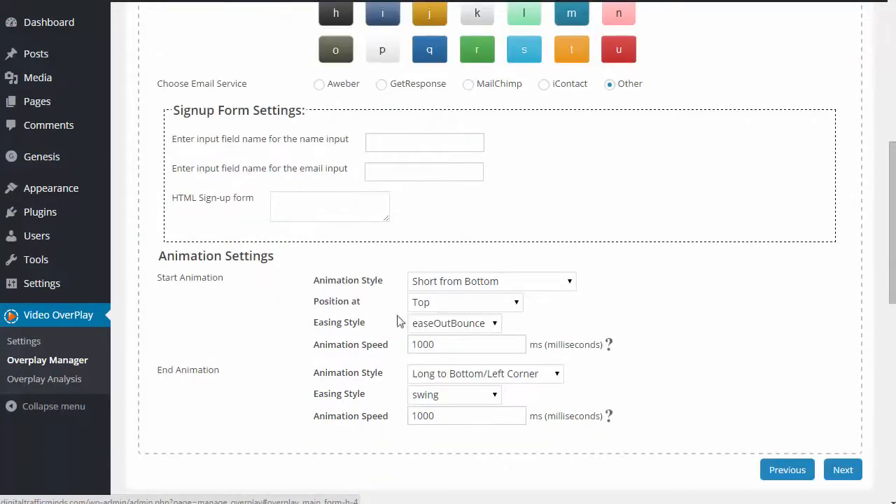
{"action": "left_click", "coordinate": [842, 471]}
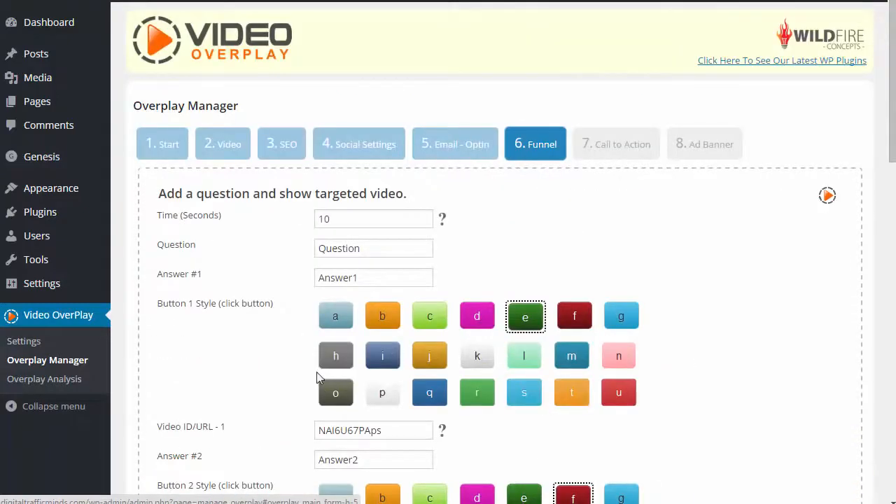
- Review the funnel's question, answers, button styles, target videos, skip text and animation options, keep the defaults, and continue to the call-to-action settings
{"action": "scroll", "coordinate": [220, 376], "scroll_direction": "down", "scroll_amount": 1}
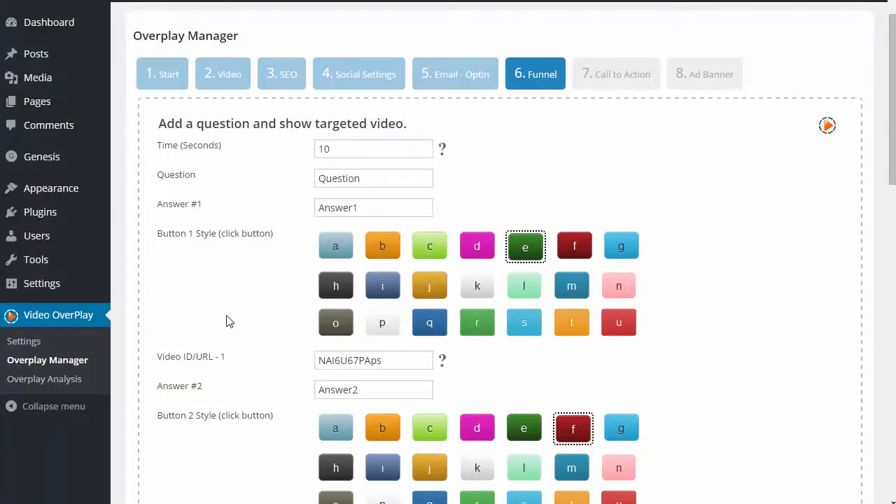
{"action": "scroll", "coordinate": [236, 297], "scroll_direction": "down", "scroll_amount": 1}
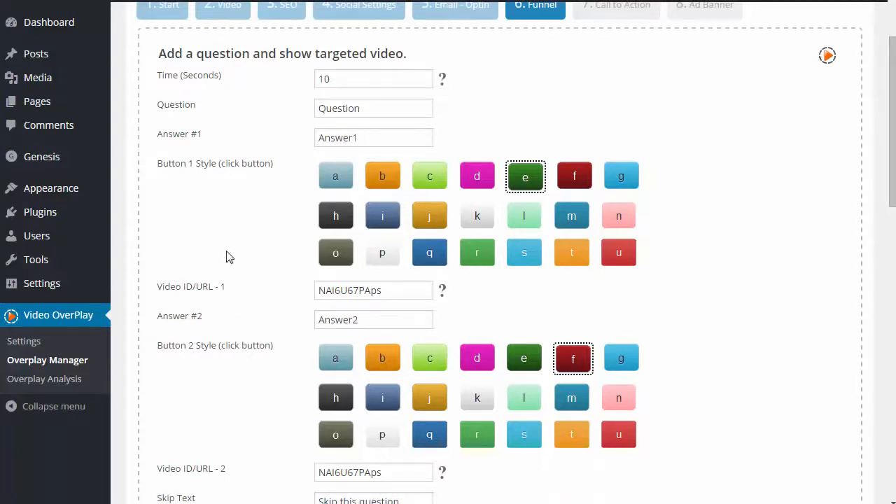
{"action": "scroll", "coordinate": [227, 255], "scroll_direction": "down", "scroll_amount": 1}
{"action": "left_click_drag", "start_coordinate": [372, 37], "coordinate": [306, 36]}
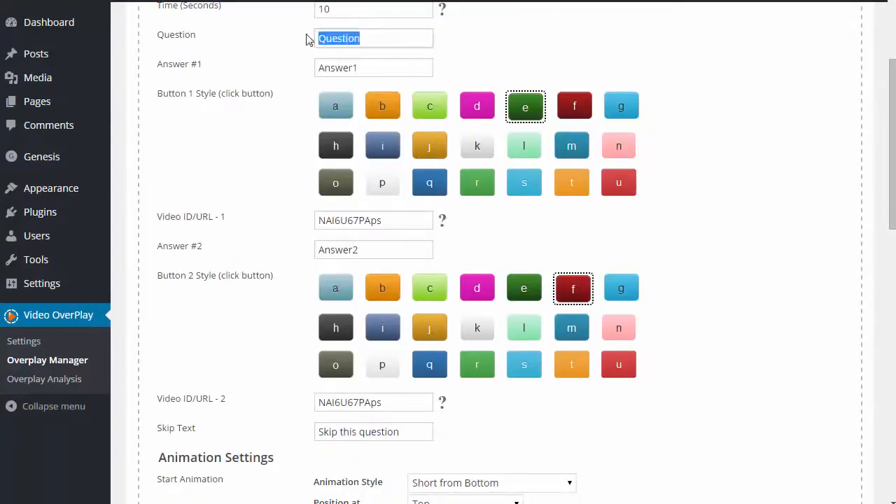
{"action": "left_click", "coordinate": [366, 43]}
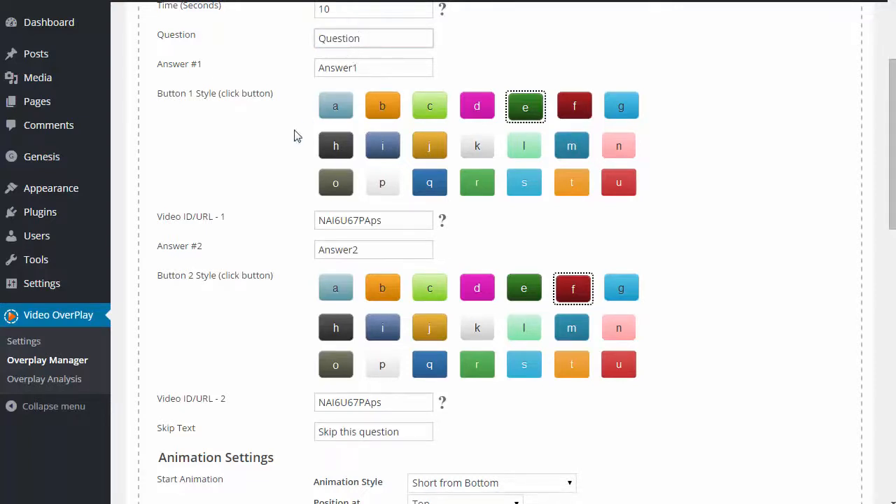
{"action": "left_click_drag", "start_coordinate": [362, 69], "coordinate": [314, 66]}
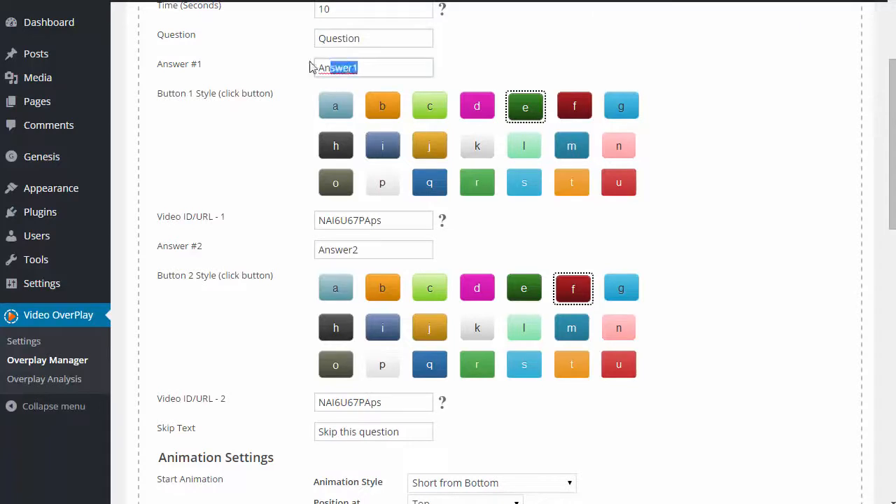
{"action": "left_click", "coordinate": [259, 136]}
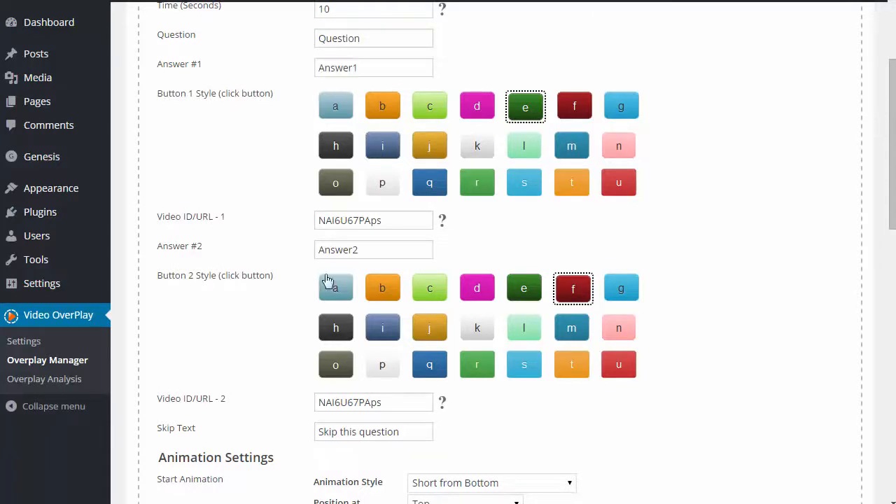
{"action": "left_click", "coordinate": [283, 250]}
{"action": "left_click", "coordinate": [392, 217]}
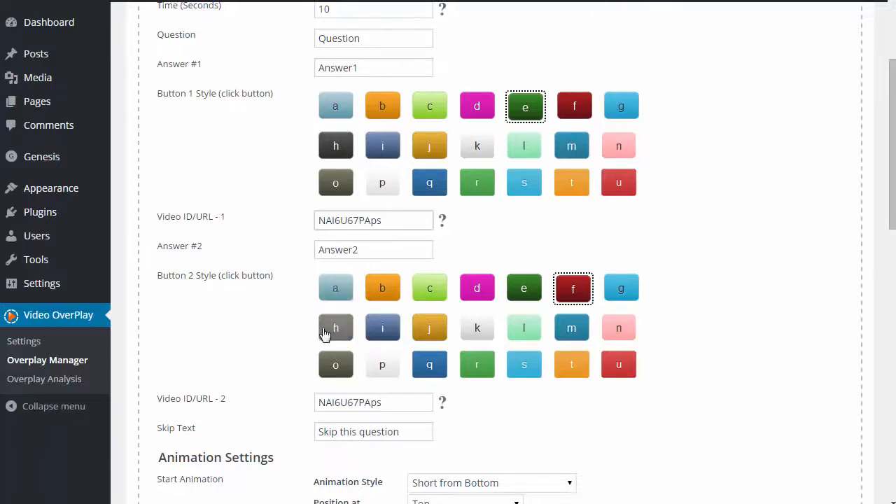
{"action": "left_click_drag", "start_coordinate": [390, 405], "coordinate": [308, 416]}
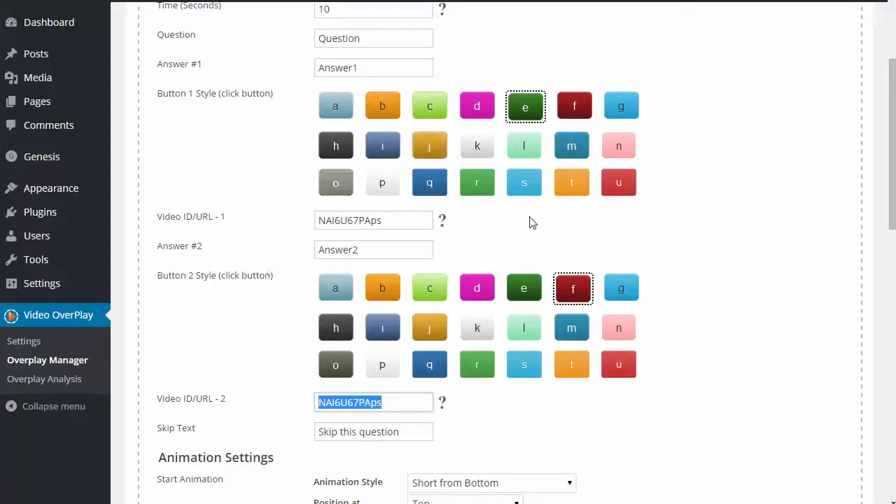
{"action": "scroll", "coordinate": [270, 315], "scroll_direction": "down", "scroll_amount": 3}
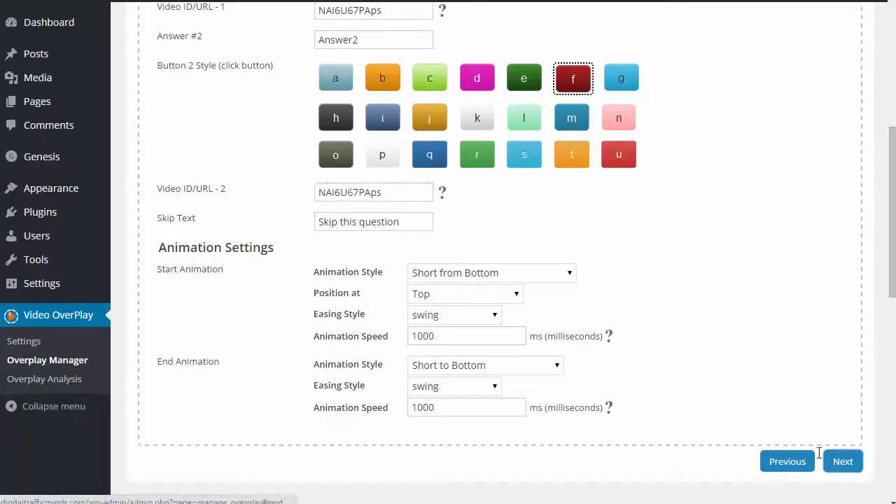
{"action": "left_click", "coordinate": [840, 461]}
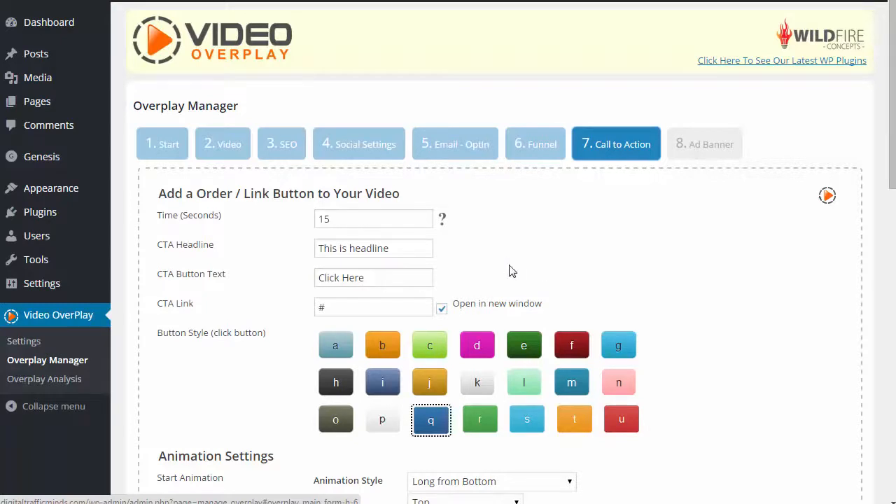
- Review the call to action's time, headline, link, button styles and animation options, keep the defaults, and continue to the ad banner settings
{"action": "left_click_drag", "start_coordinate": [334, 220], "coordinate": [280, 224]}
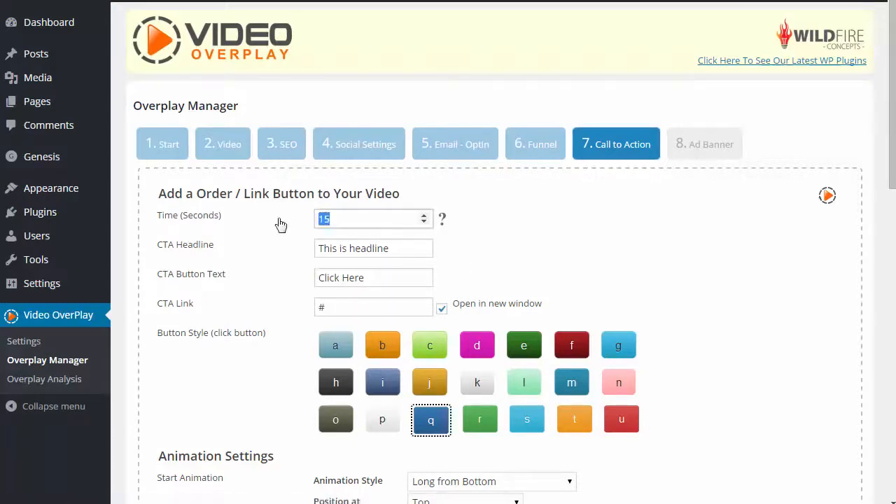
{"action": "scroll", "coordinate": [282, 244], "scroll_direction": "down", "scroll_amount": 1}
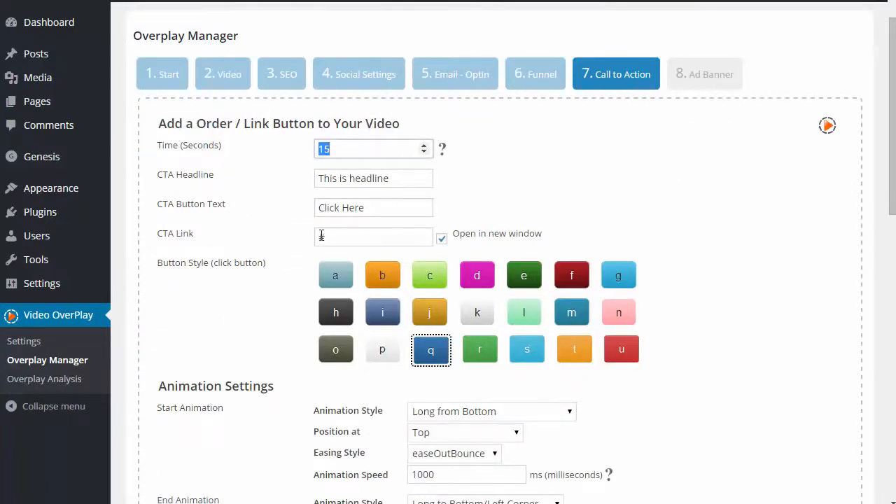
{"action": "left_click_drag", "start_coordinate": [330, 235], "coordinate": [310, 236]}
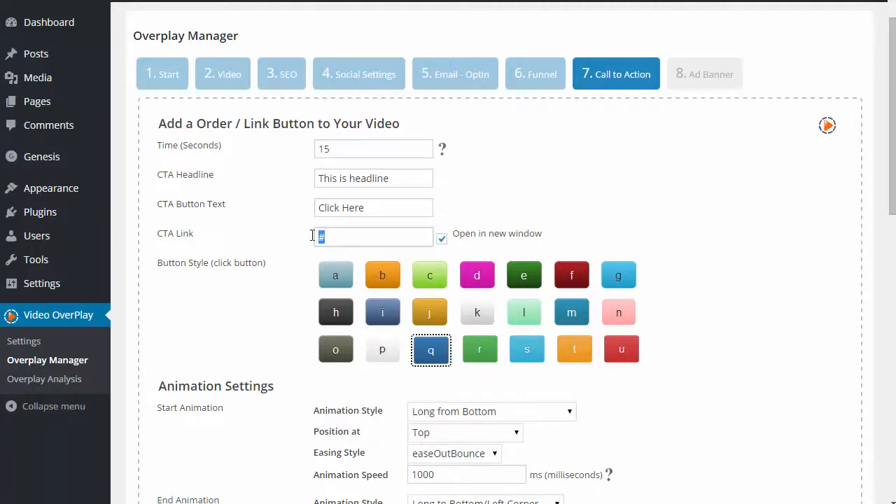
{"action": "scroll", "coordinate": [259, 285], "scroll_direction": "down", "scroll_amount": 1}
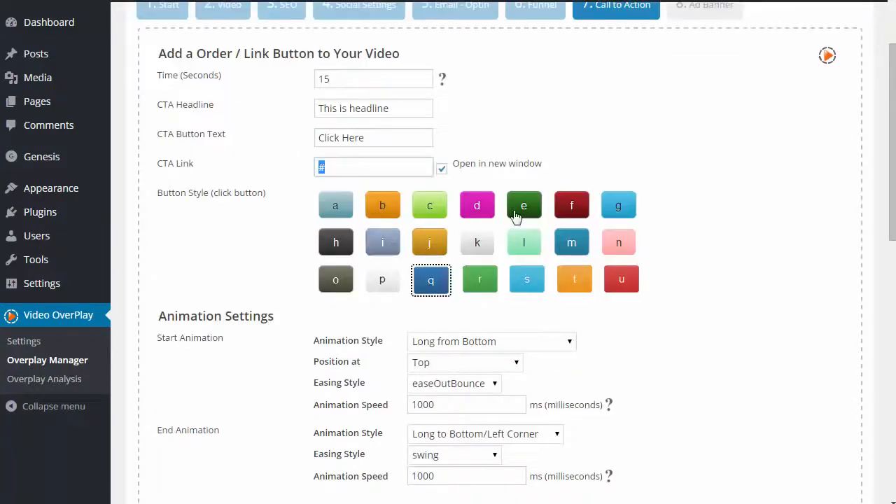
{"action": "scroll", "coordinate": [238, 282], "scroll_direction": "down", "scroll_amount": 1}
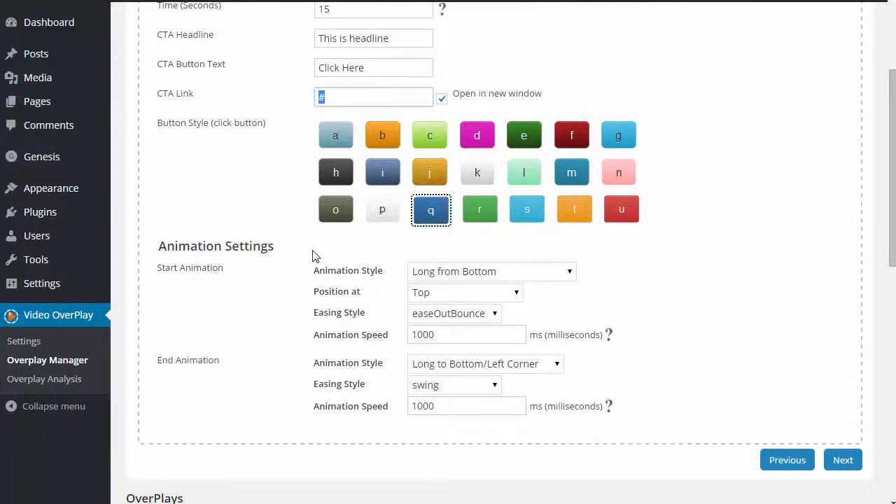
{"action": "scroll", "coordinate": [390, 290], "scroll_direction": "down", "scroll_amount": 1}
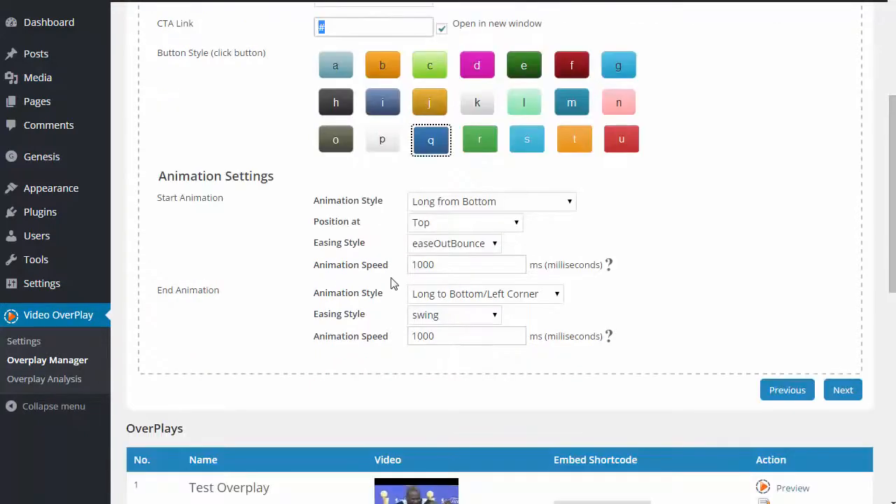
{"action": "left_click", "coordinate": [843, 390]}
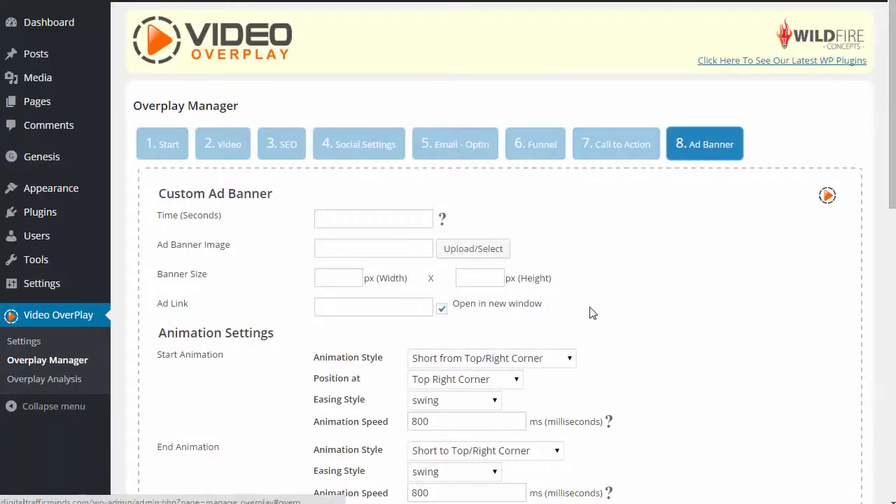
- Review the ad banner's time, image, size, link and animation options without filling them in, then open the Overlay Analysis page
{"action": "scroll", "coordinate": [609, 296], "scroll_direction": "down", "scroll_amount": 1}
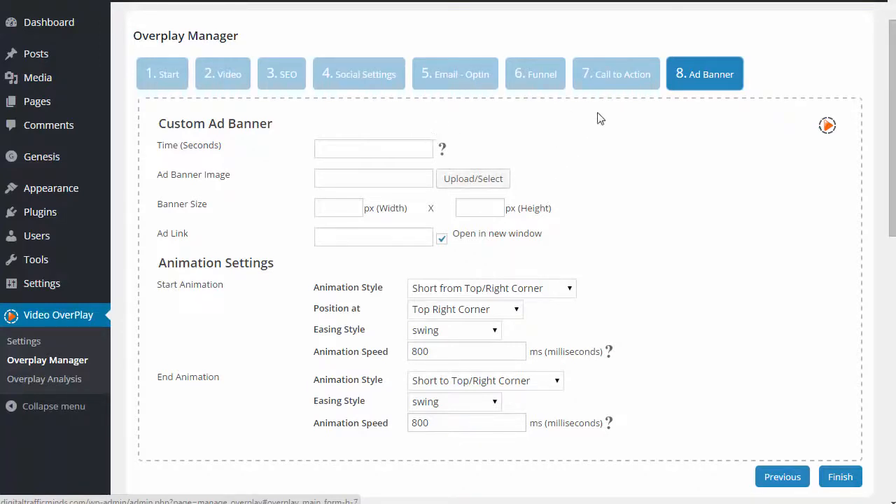
{"action": "left_click", "coordinate": [341, 146]}
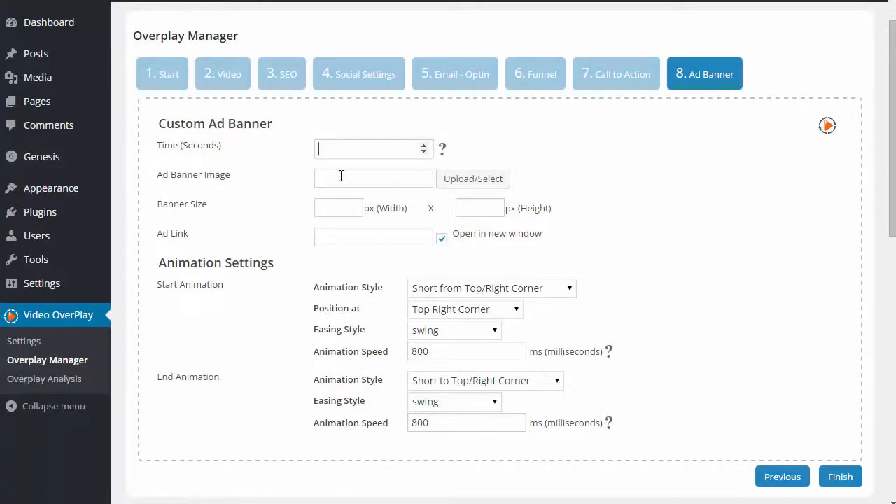
{"action": "left_click", "coordinate": [341, 176]}
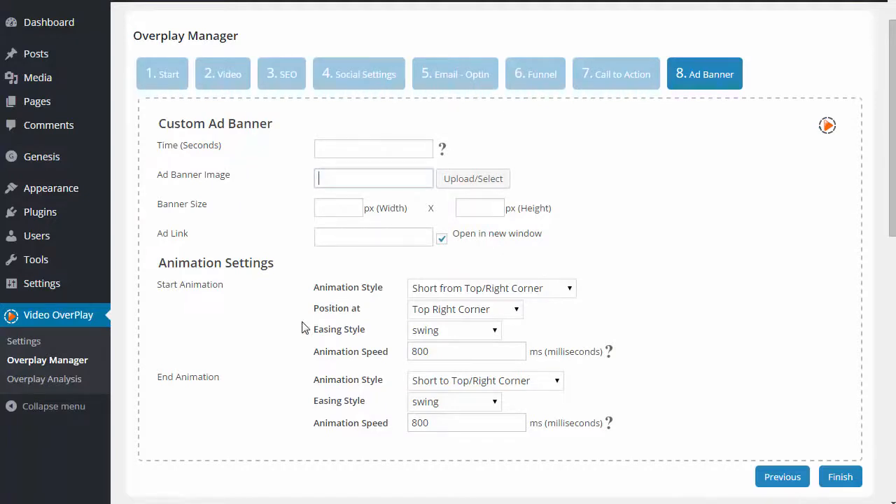
{"action": "left_click", "coordinate": [45, 384]}
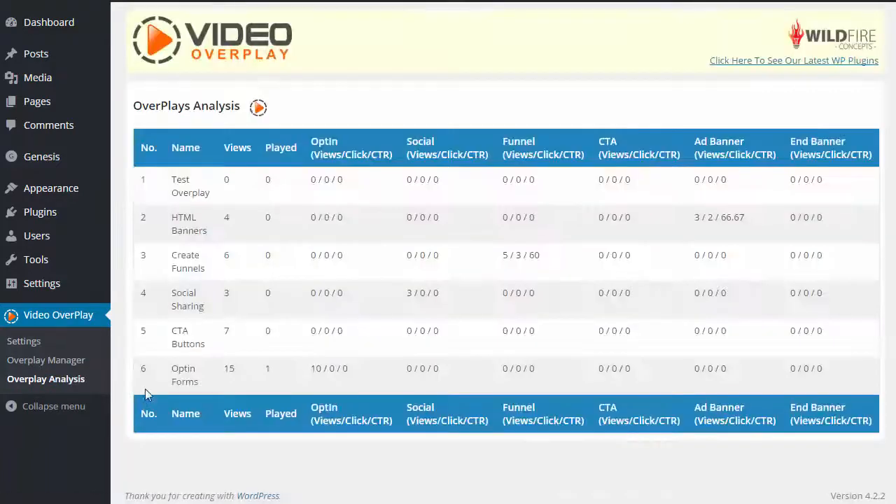